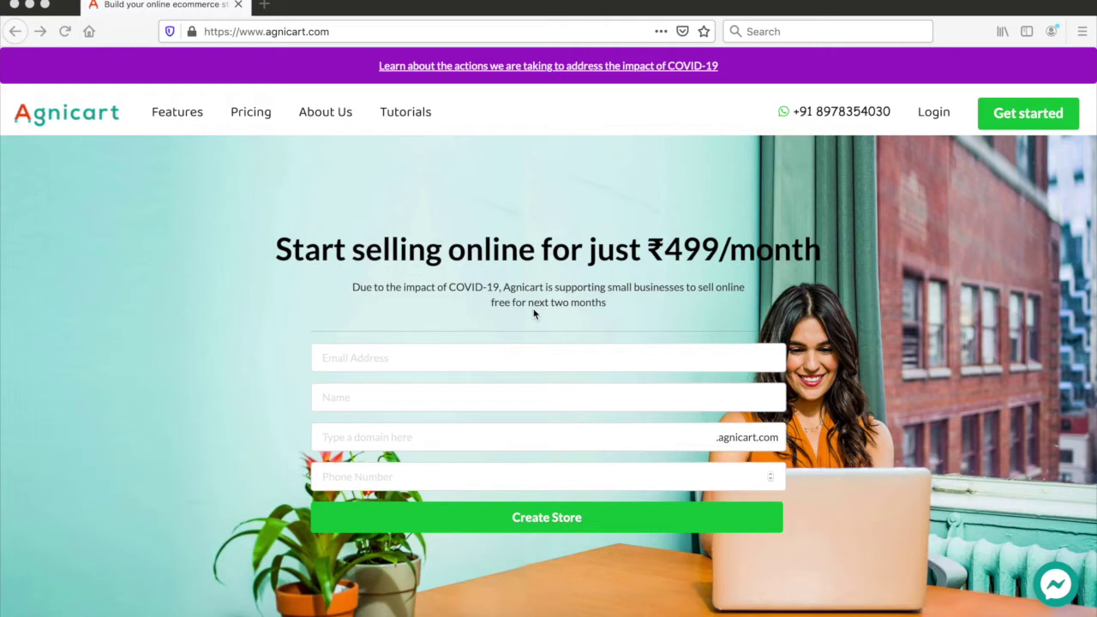
Enter the sign-up e-mail and store name 'thegreatstore', confirming thegreatstore.agnicart.com is available.
click(406, 360)
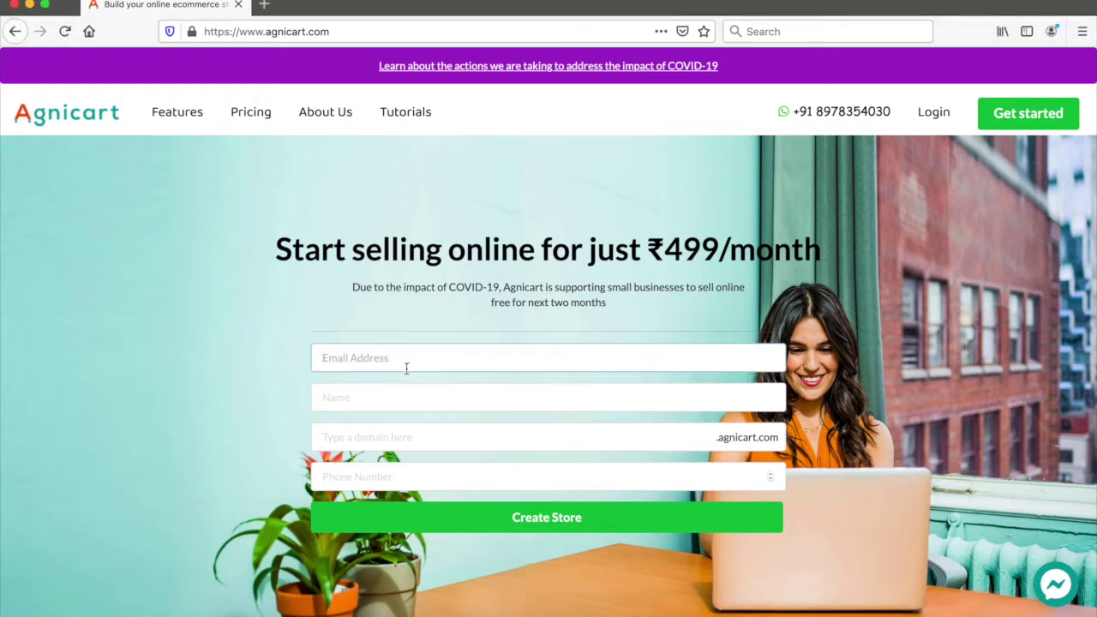
click(328, 401)
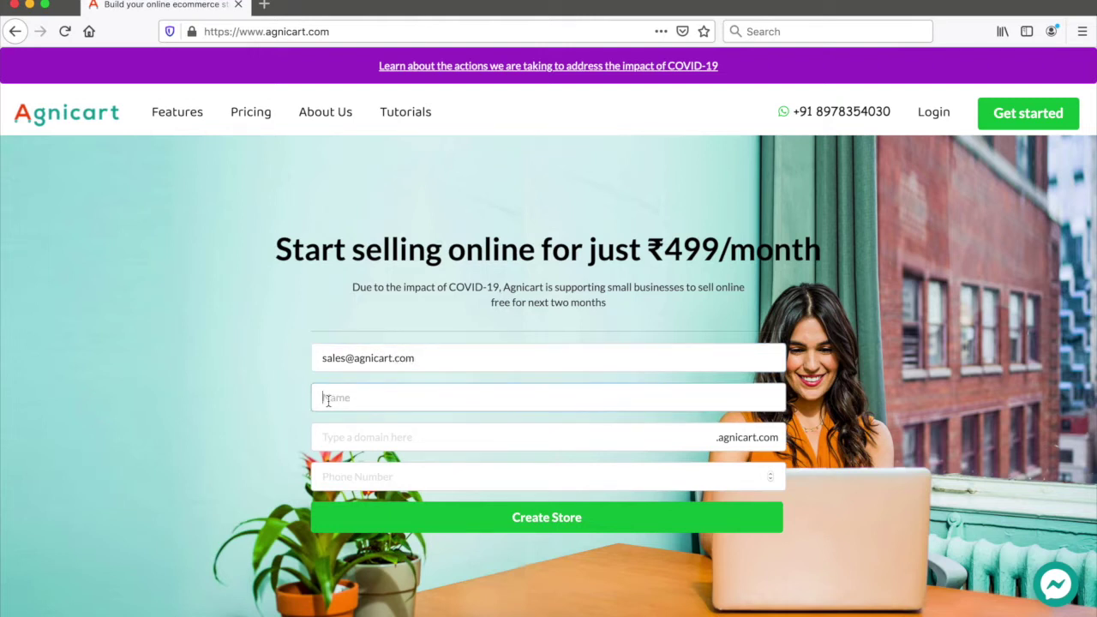
text(greast)
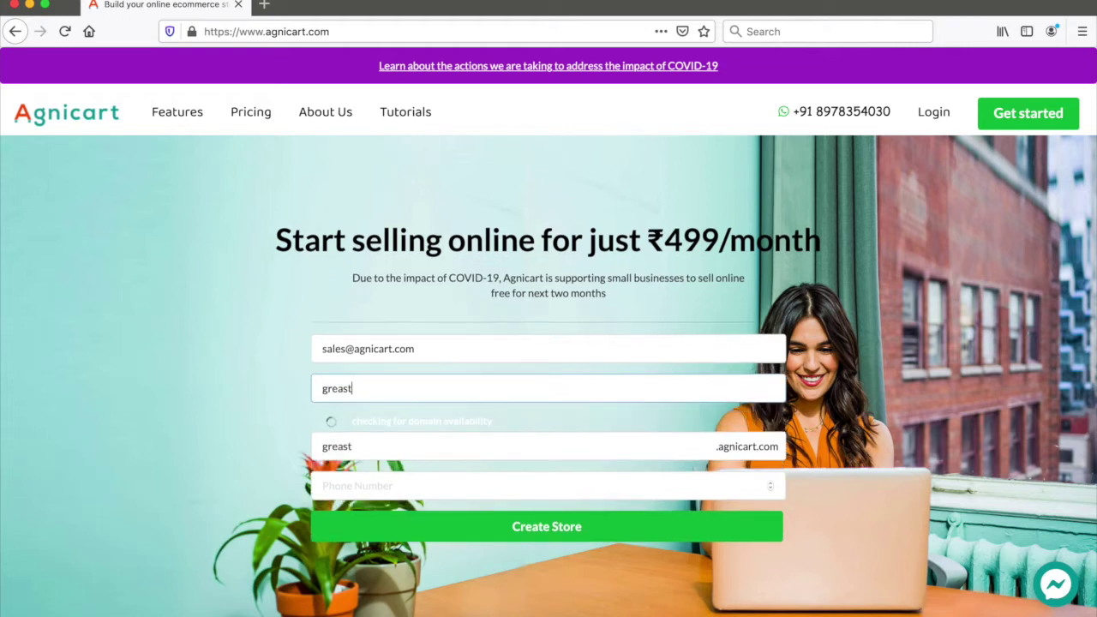
key(BackSpace)
key(BackSpace)
text(tstore)
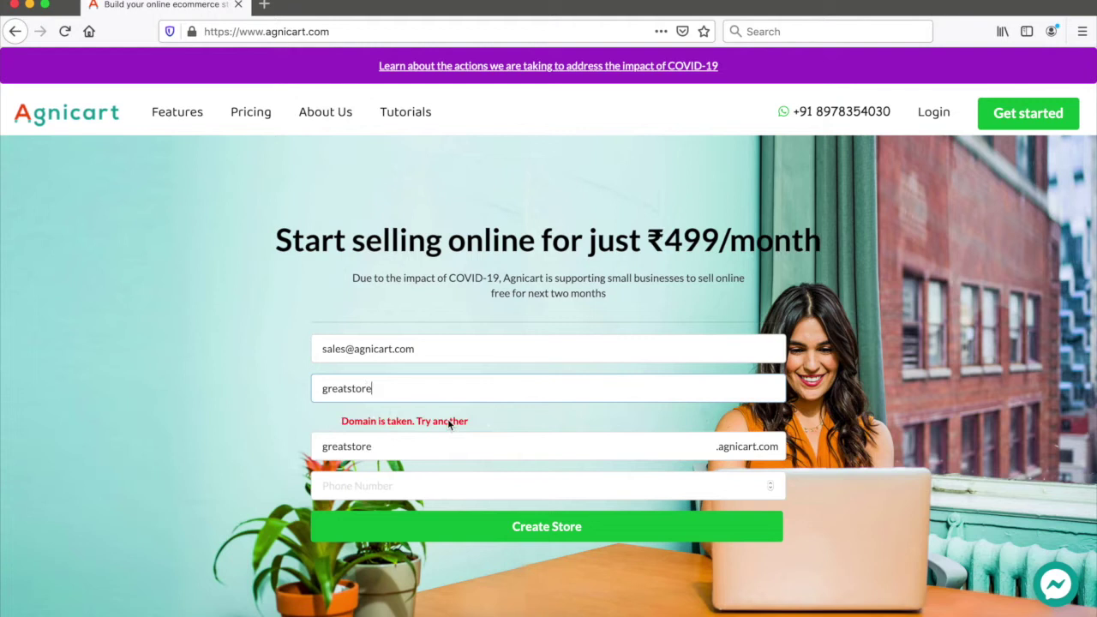
click(324, 388)
text(the)
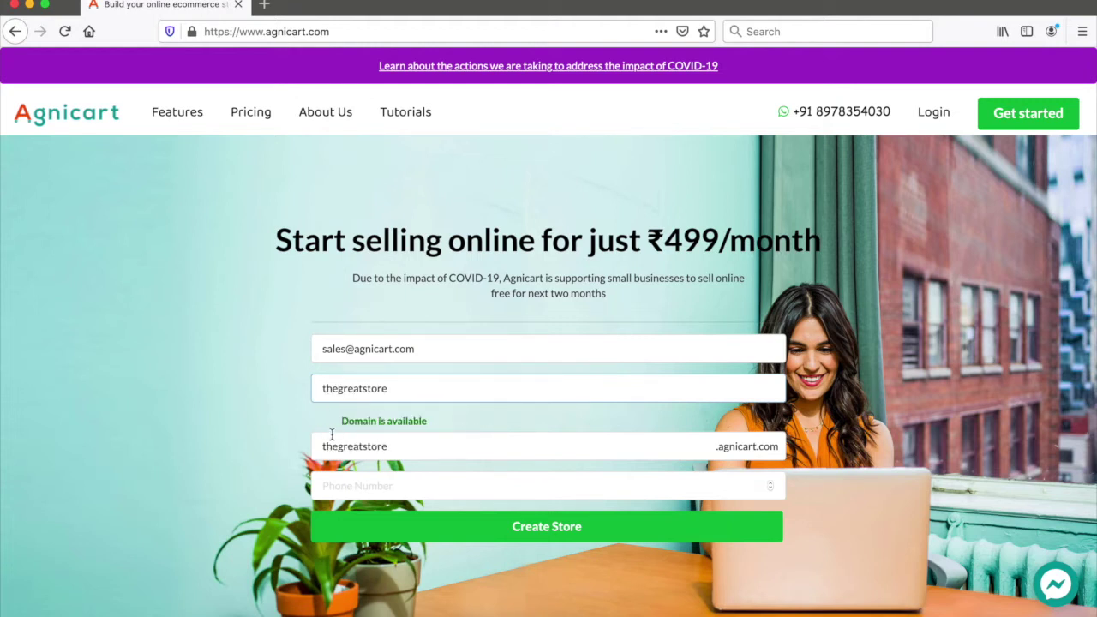
click(321, 446)
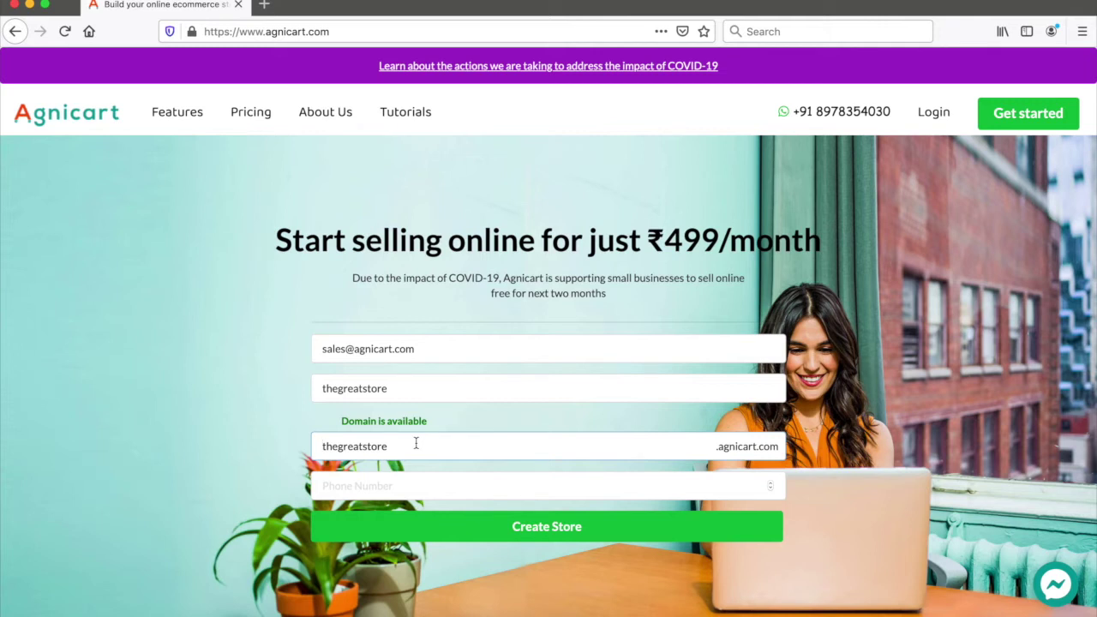
Fill in the contact phone number and create the thegreatstore store.
click(365, 487)
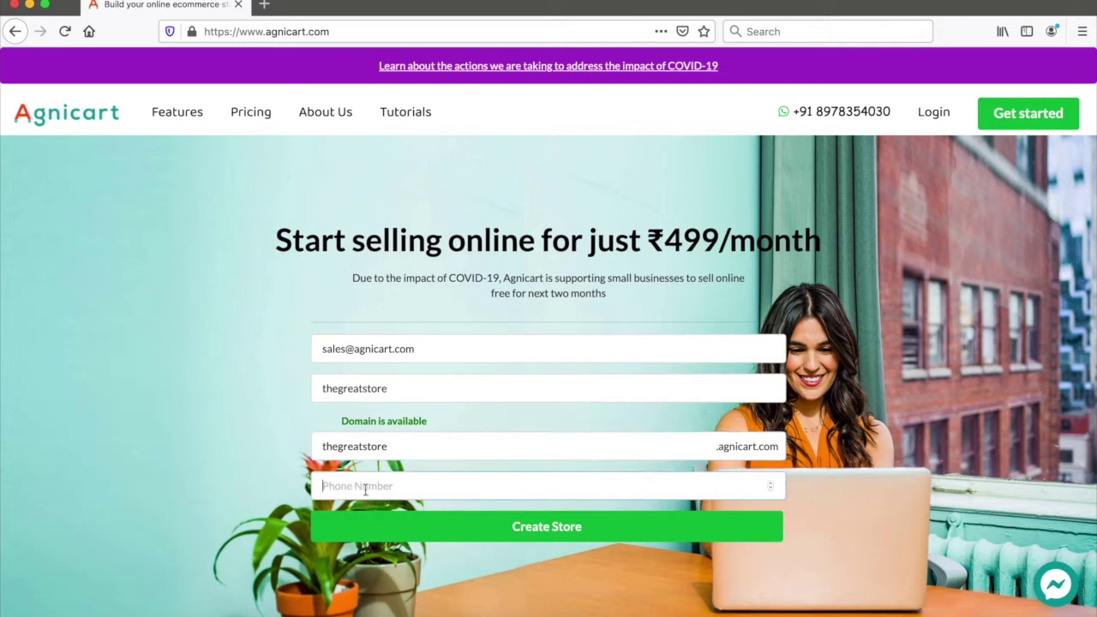
click(524, 530)
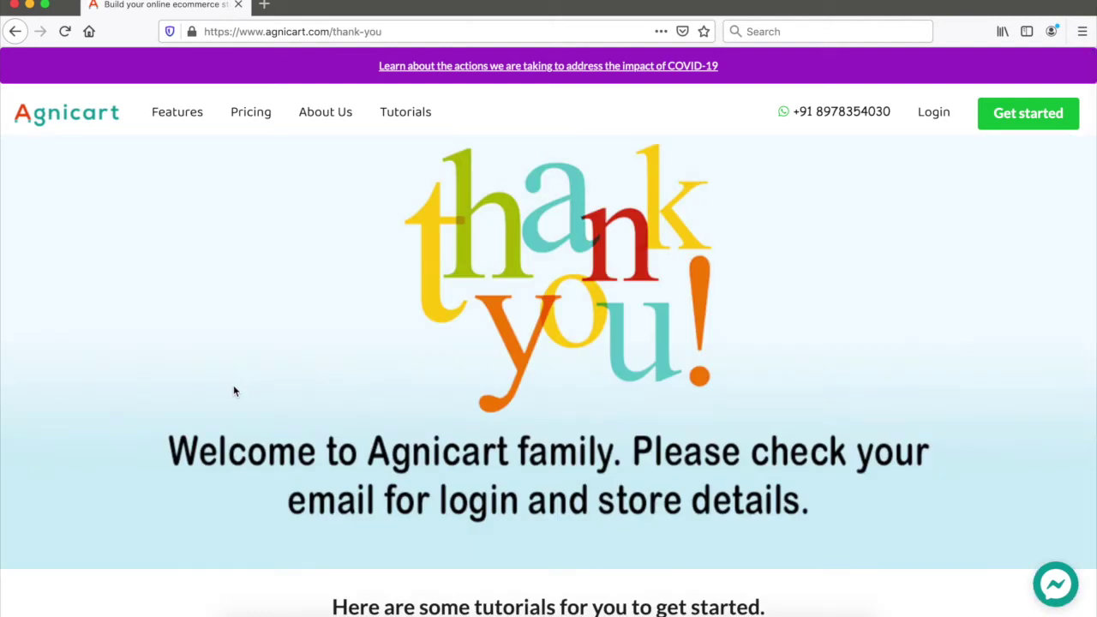
Review the thank-you page's tutorial links, then bring up the open-windows overview.
scroll(234, 391, down, 5)
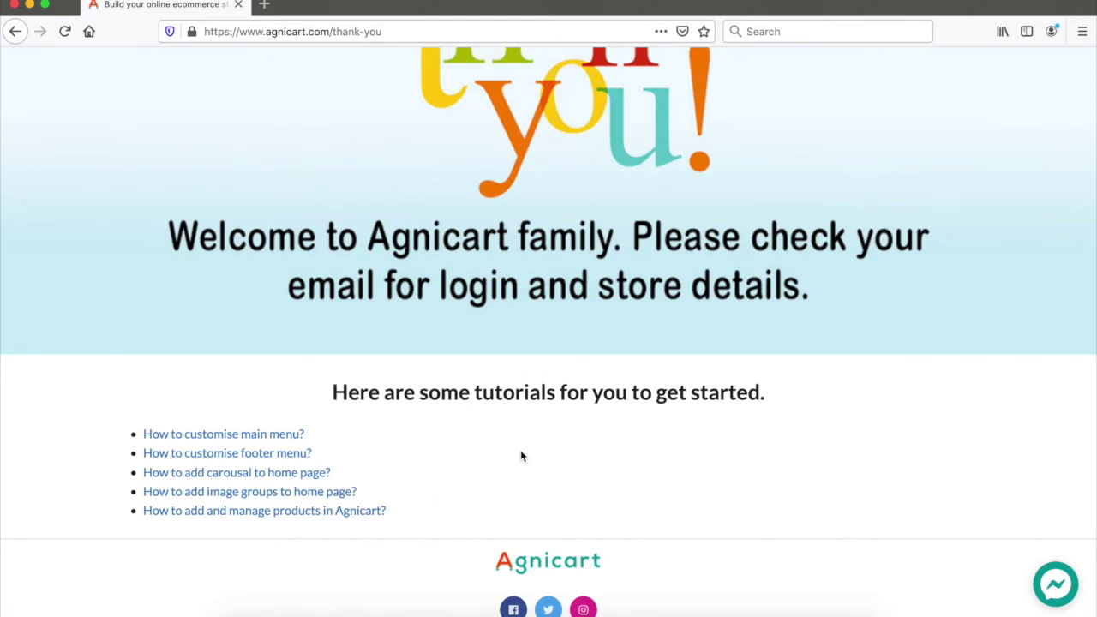
scroll(521, 454, up, 1)
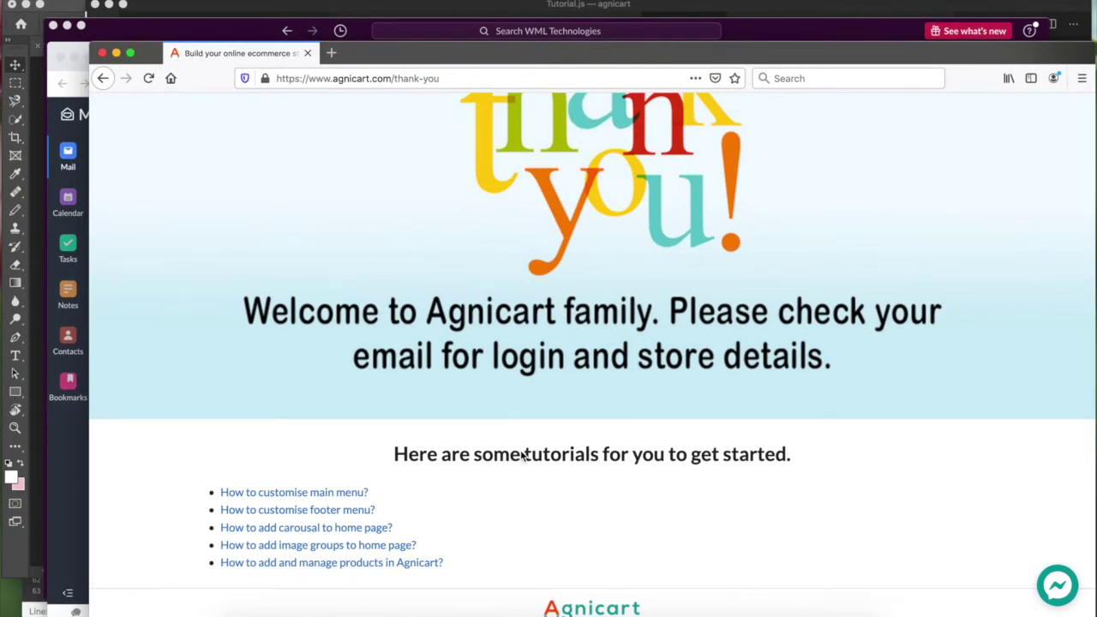
key(ctrl+Up)
Open the latest AgniCart 'Store created' e-mail in Zoho Mail's Notification folder.
click(523, 463)
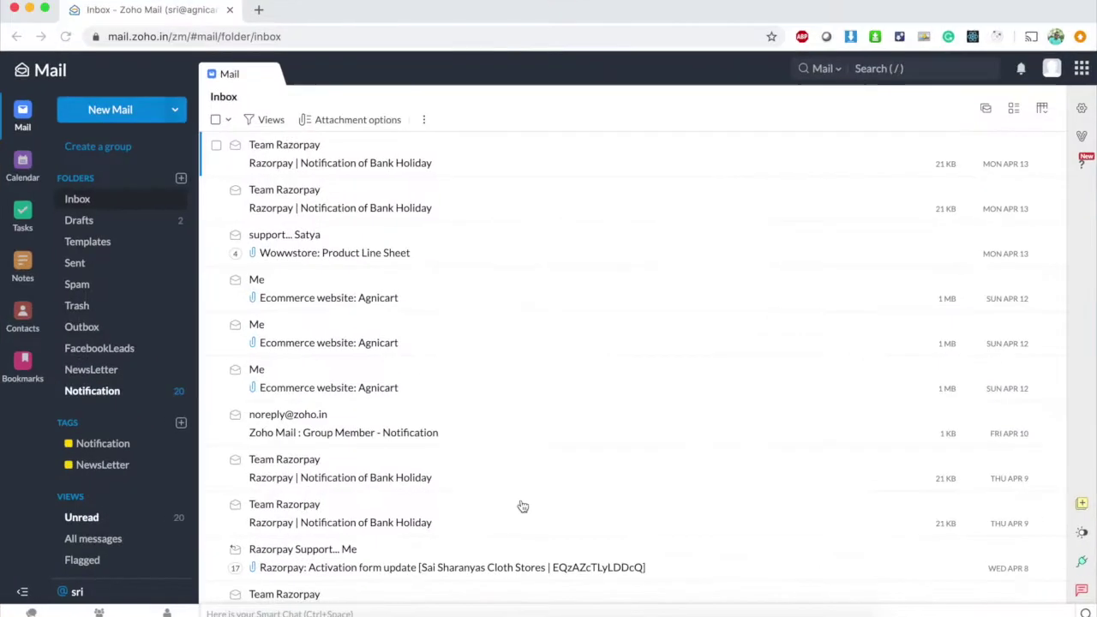
click(82, 391)
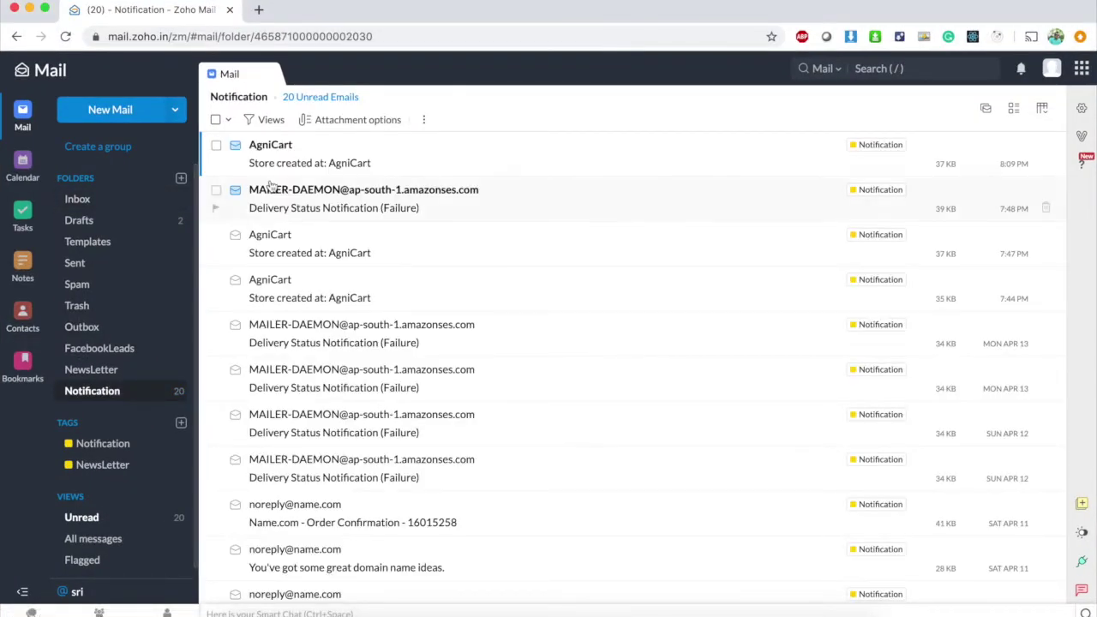
click(300, 169)
scroll(780, 360, down, 2)
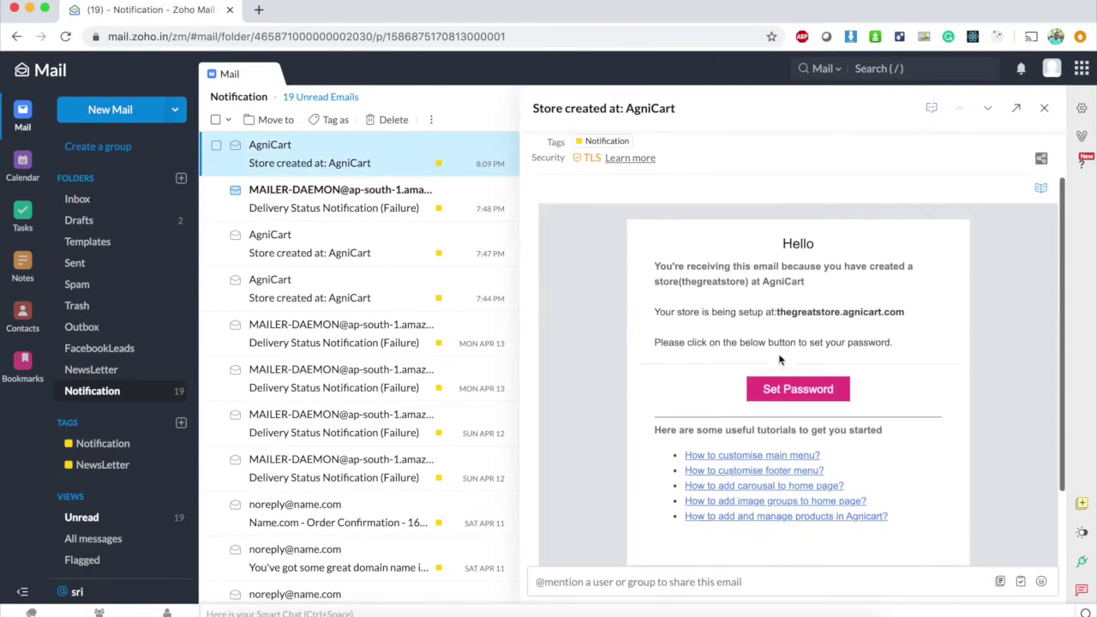
click(335, 163)
click(335, 163)
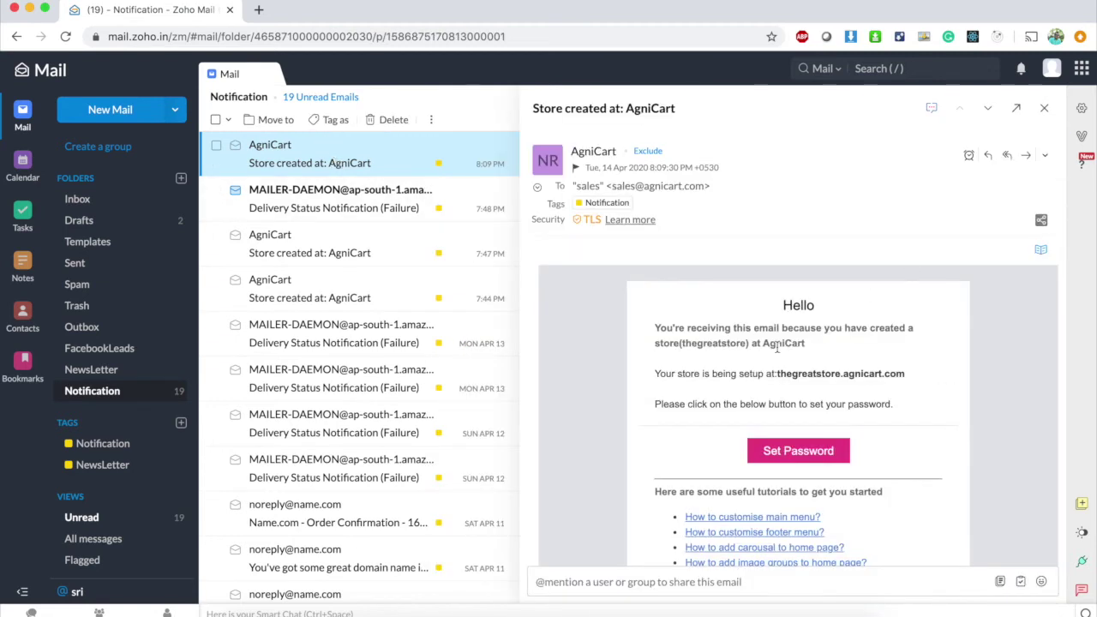
scroll(779, 351, down, 2)
scroll(778, 351, down, 1)
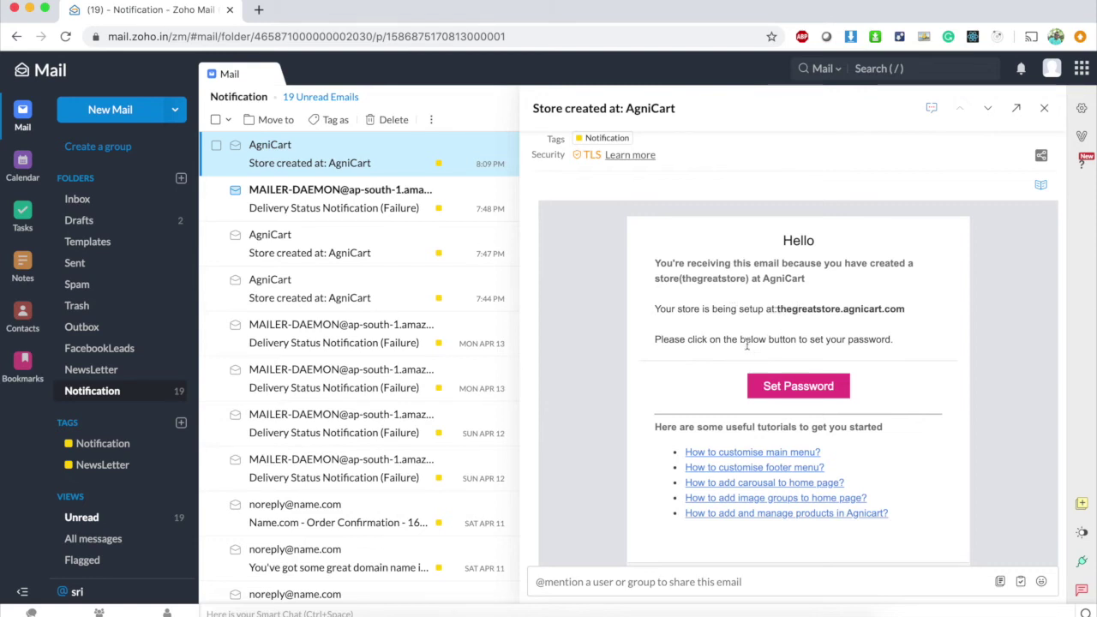
Set and confirm the new store password via the e-mail's Set Password link.
click(802, 387)
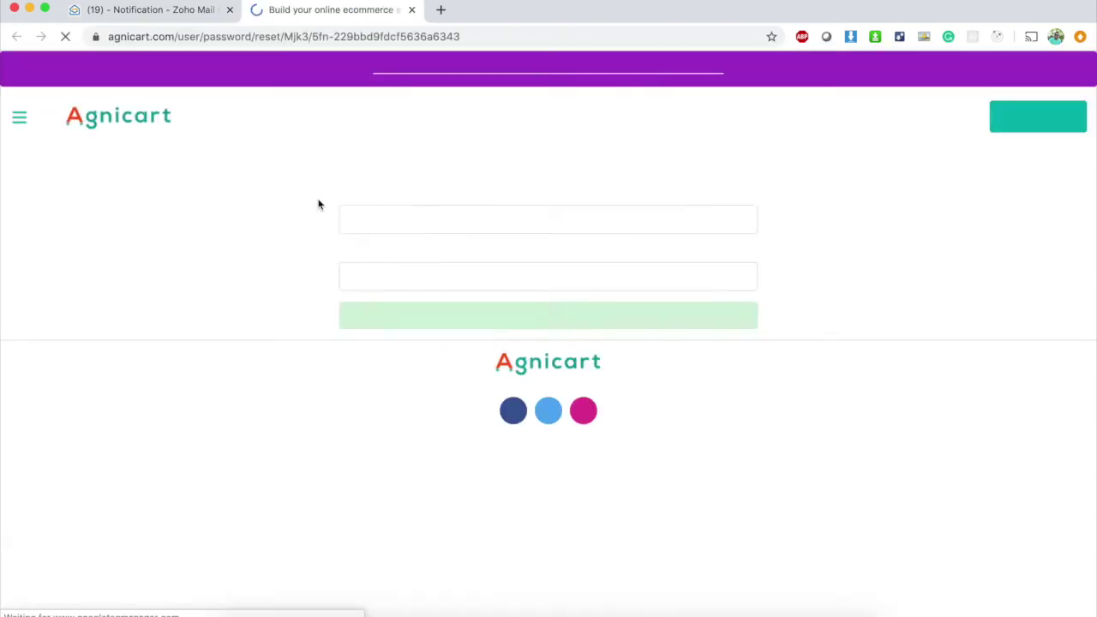
click(390, 219)
text(********)
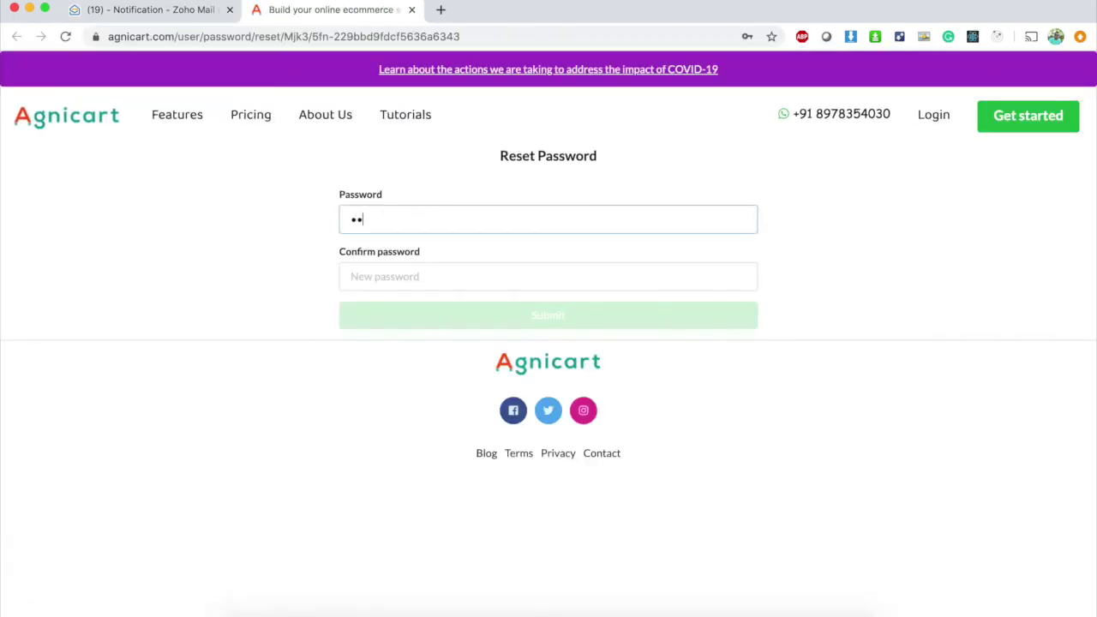
text(***)
click(549, 276)
text(****)
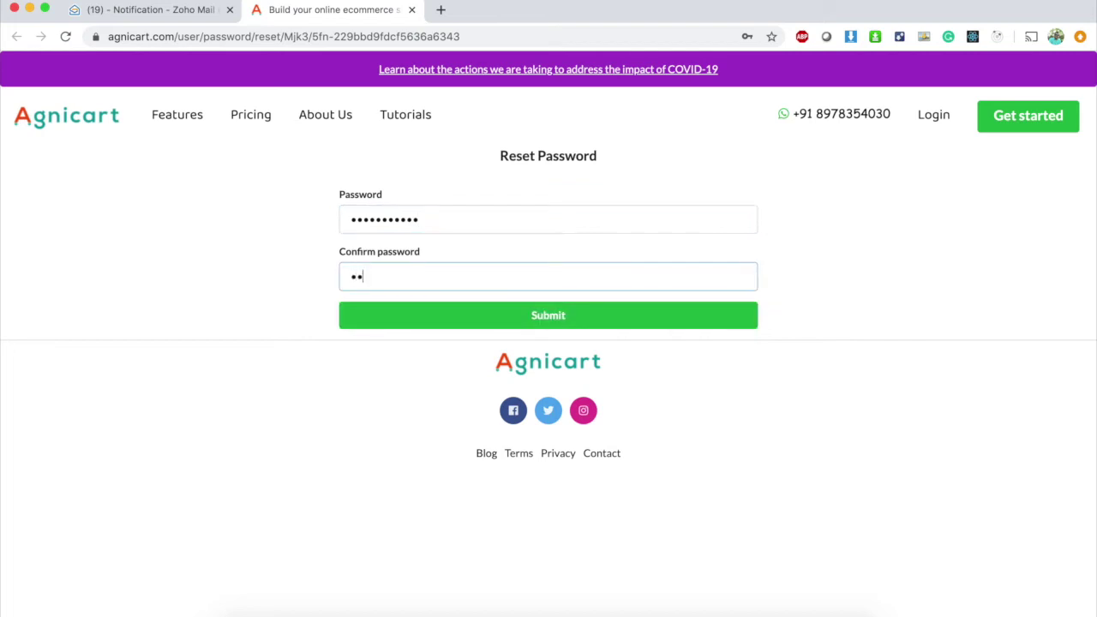
text(*******)
click(532, 312)
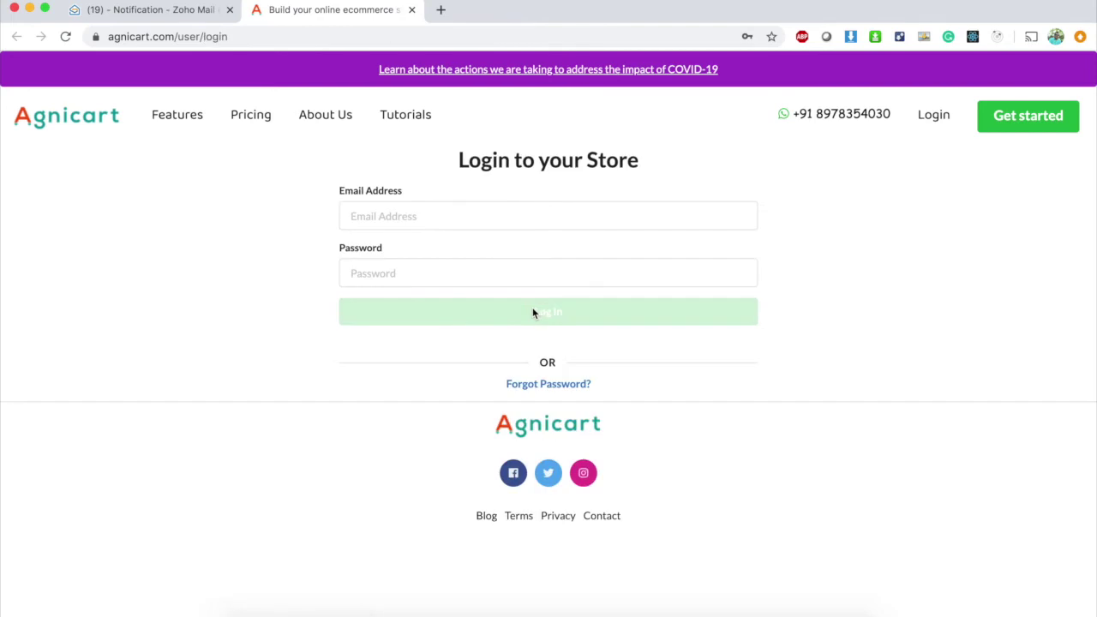
Log in with the account e-mail and password, then open thegreatstore's admin dashboard.
click(413, 219)
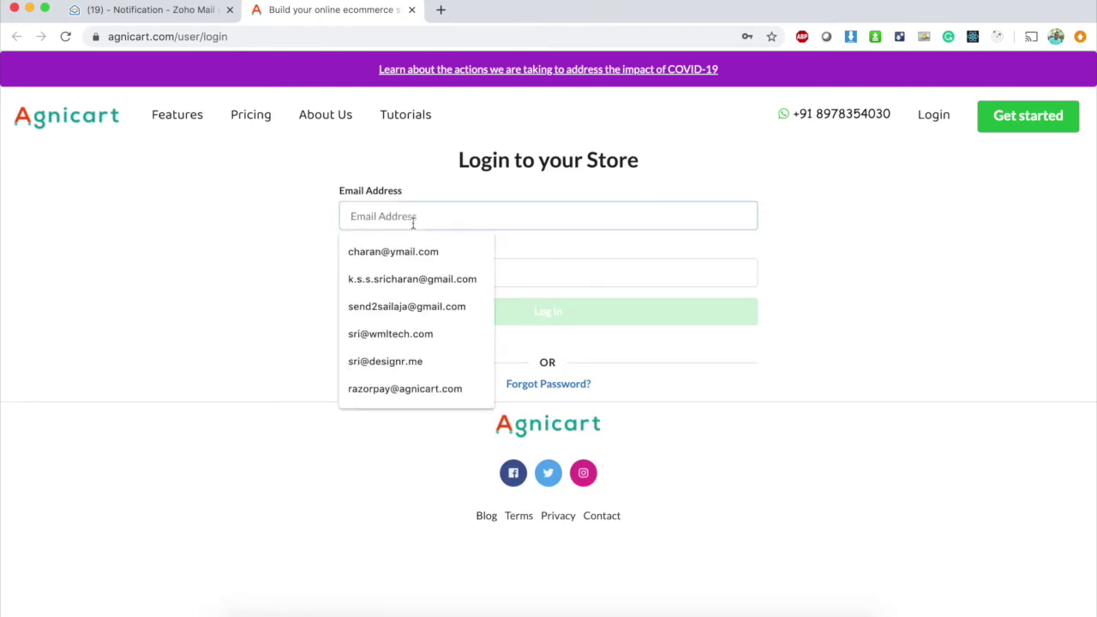
click(203, 252)
click(390, 216)
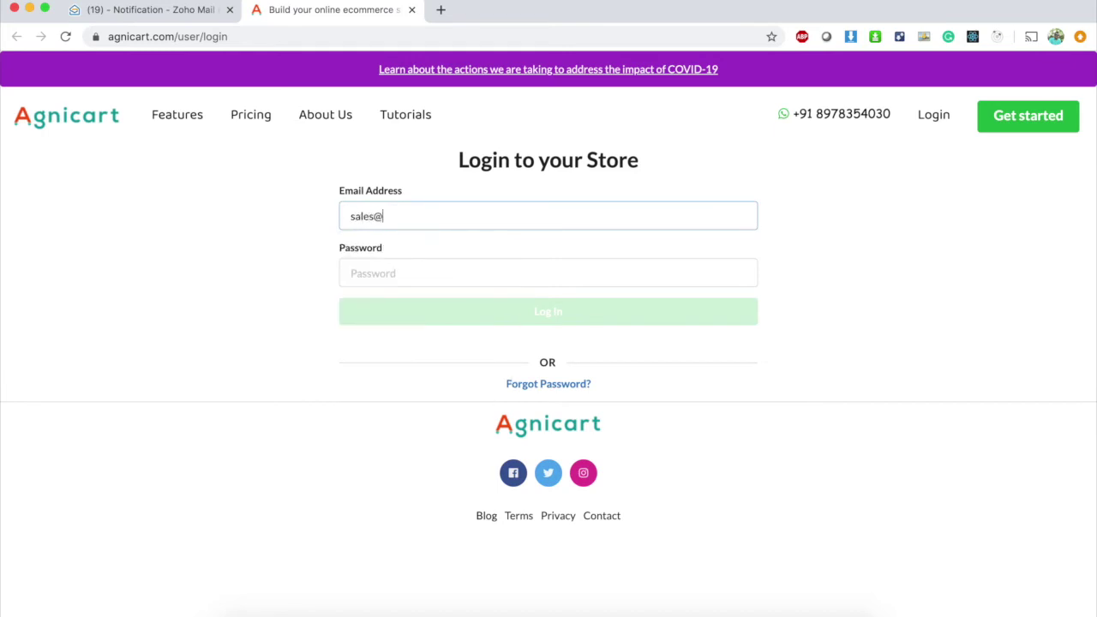
click(352, 272)
text(a•••••••••)
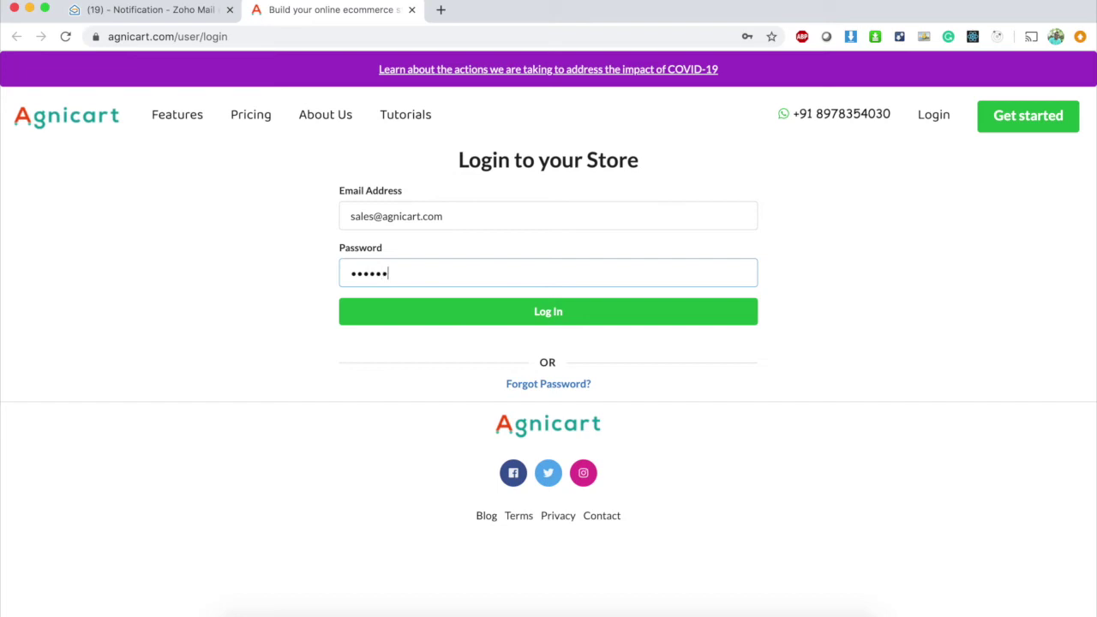
text(•)
key(Return)
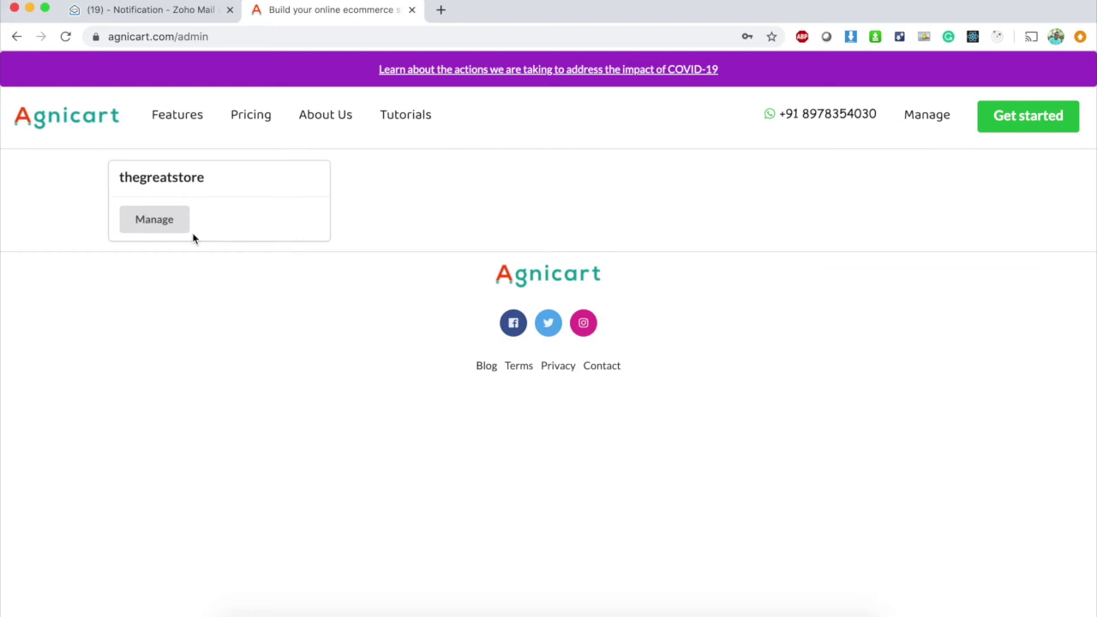
click(146, 219)
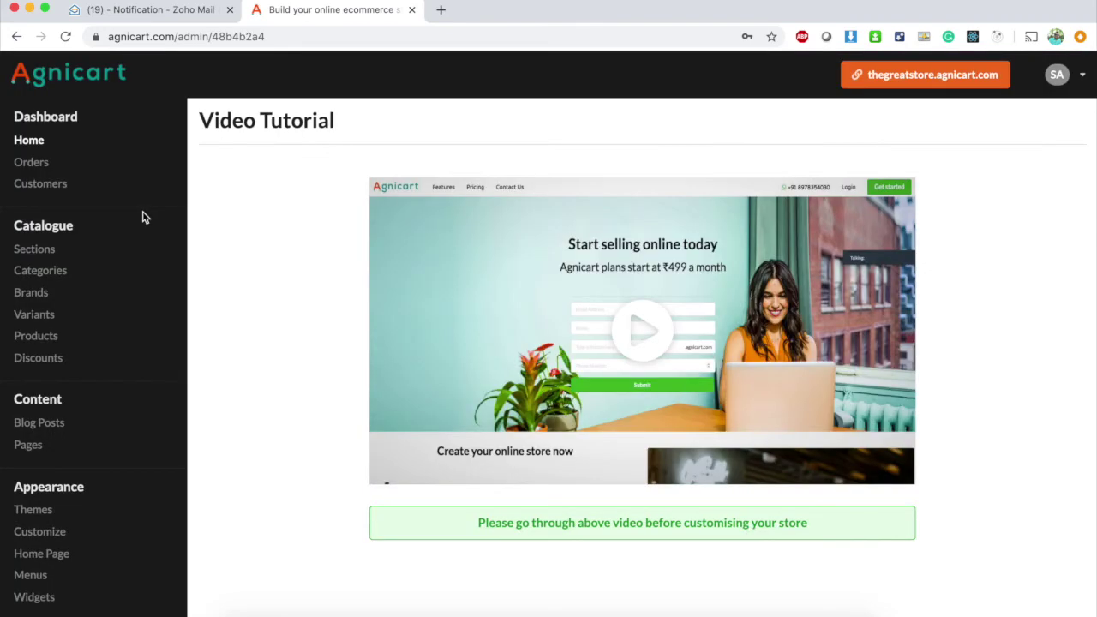
Copy the store address thegreatstore.agnicart.com from the store-created e-mail.
scroll(306, 371, down, 3)
scroll(306, 371, up, 3)
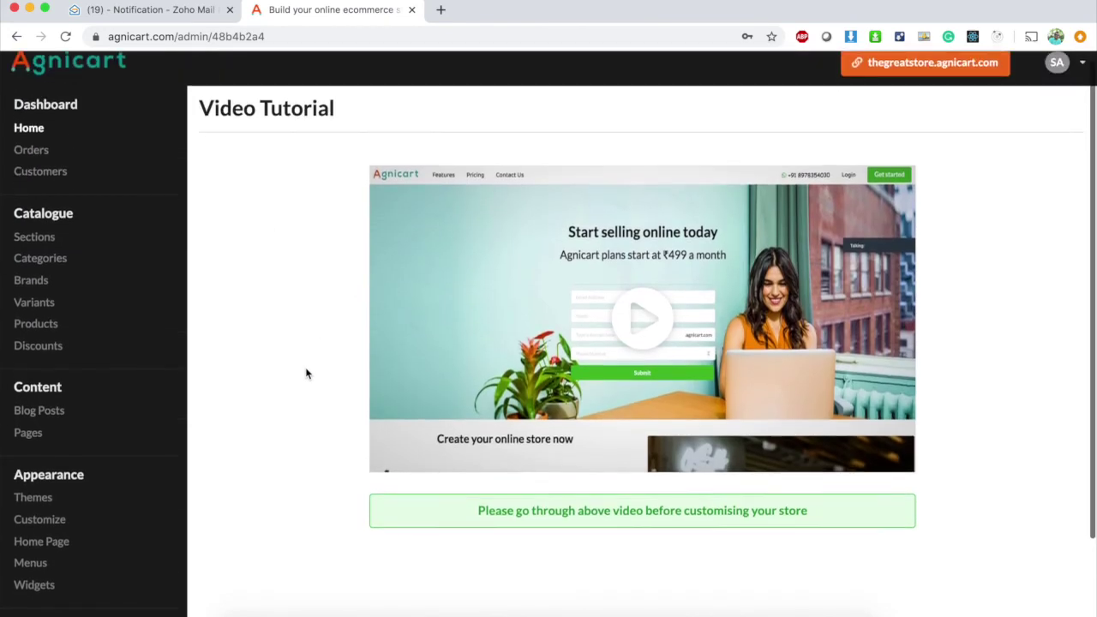
click(175, 10)
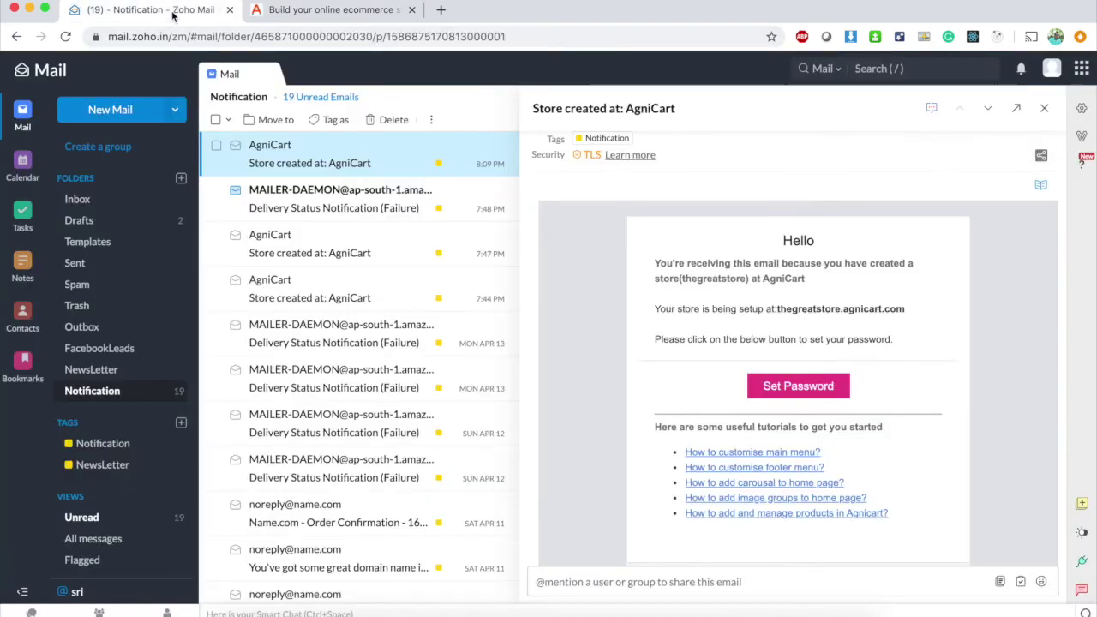
drag(777, 308, 916, 311)
key(super+c)
Load the live storefront at thegreatstore.agnicart.com in a new tab and compare it with the dashboard.
click(441, 9)
key(super+v)
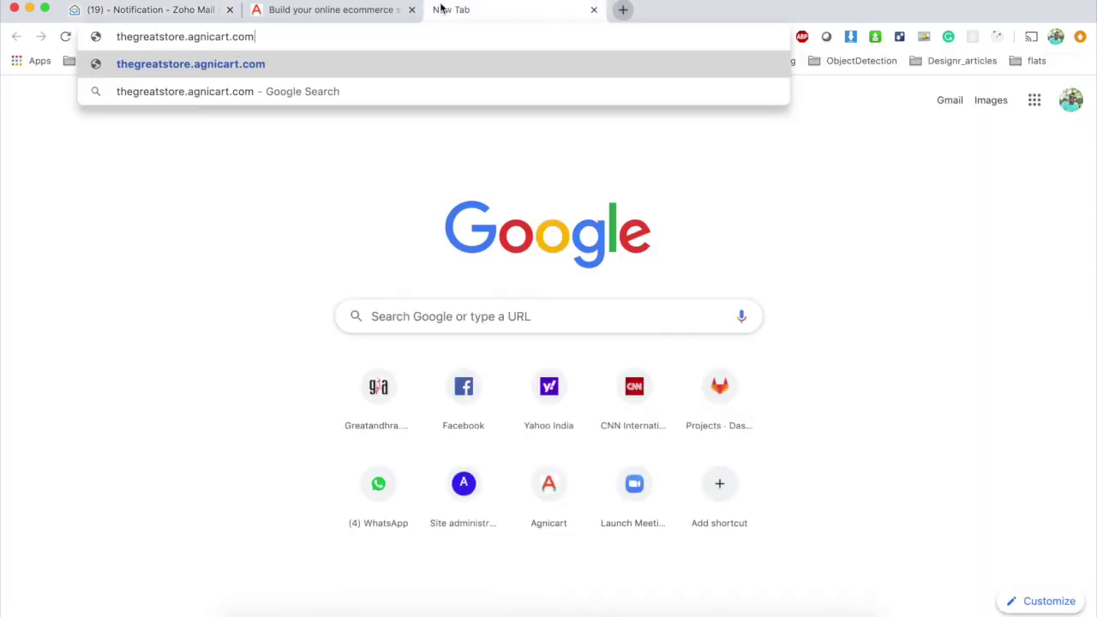
key(Return)
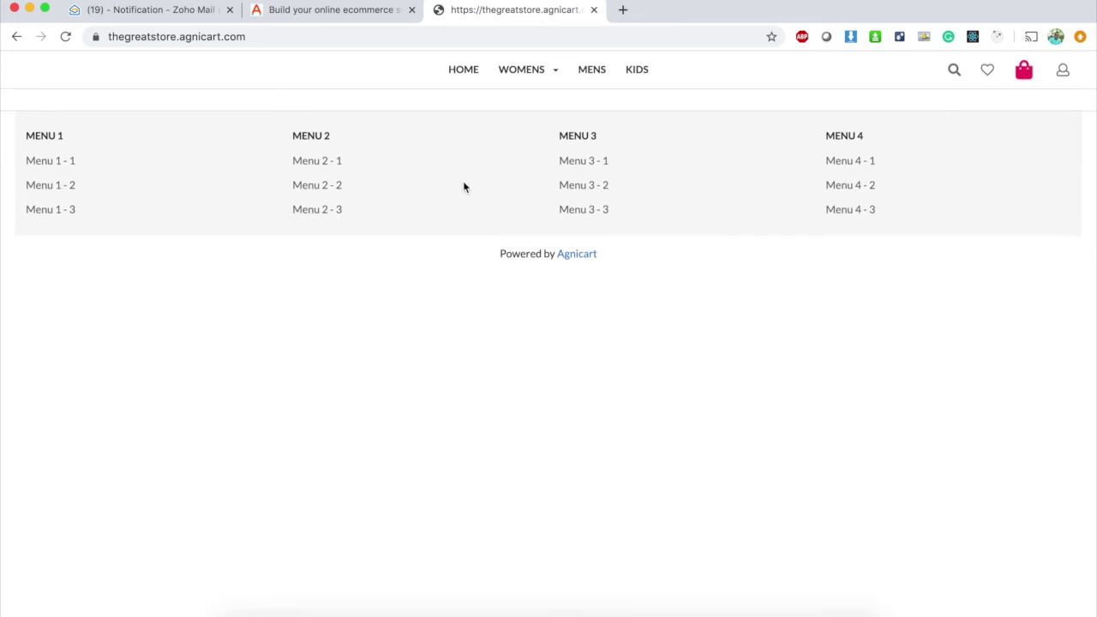
click(331, 12)
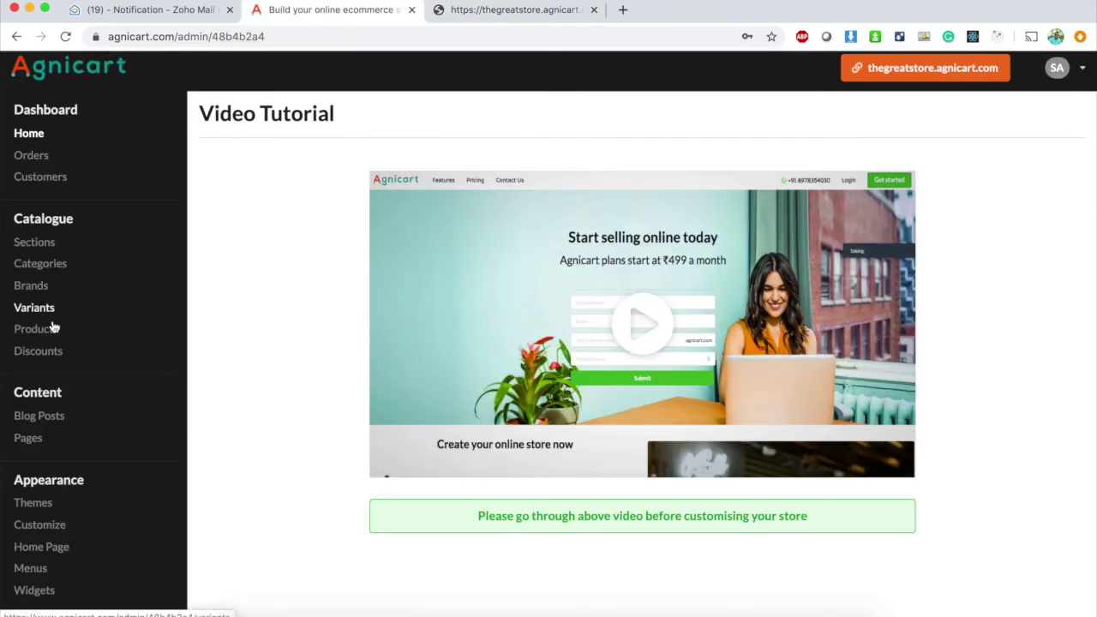
scroll(54, 324, down, 3)
scroll(34, 321, up, 3)
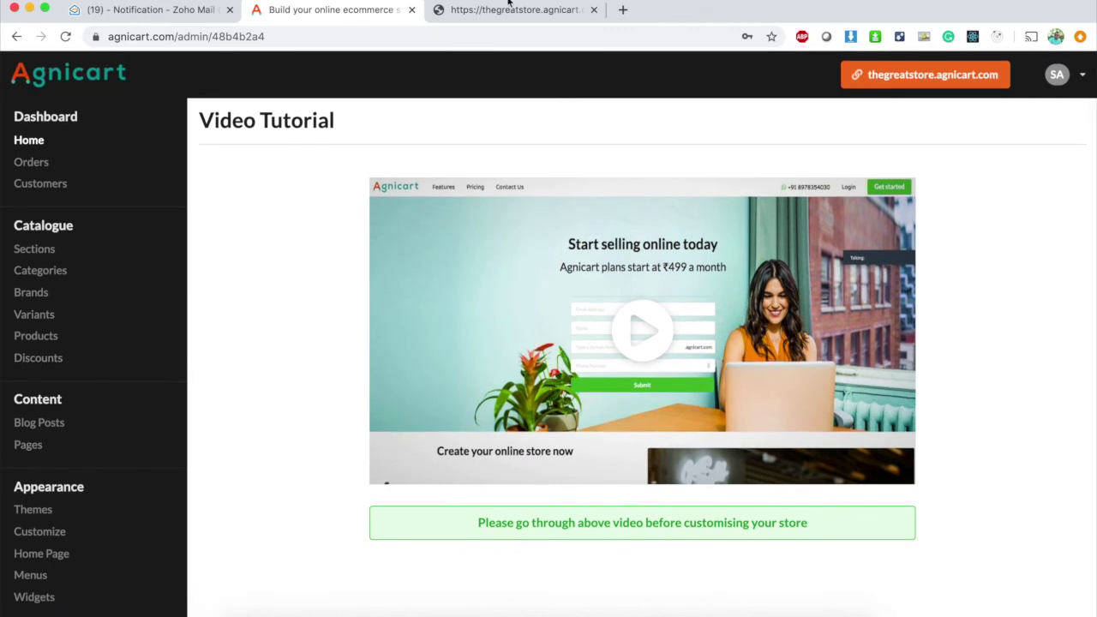
click(509, 10)
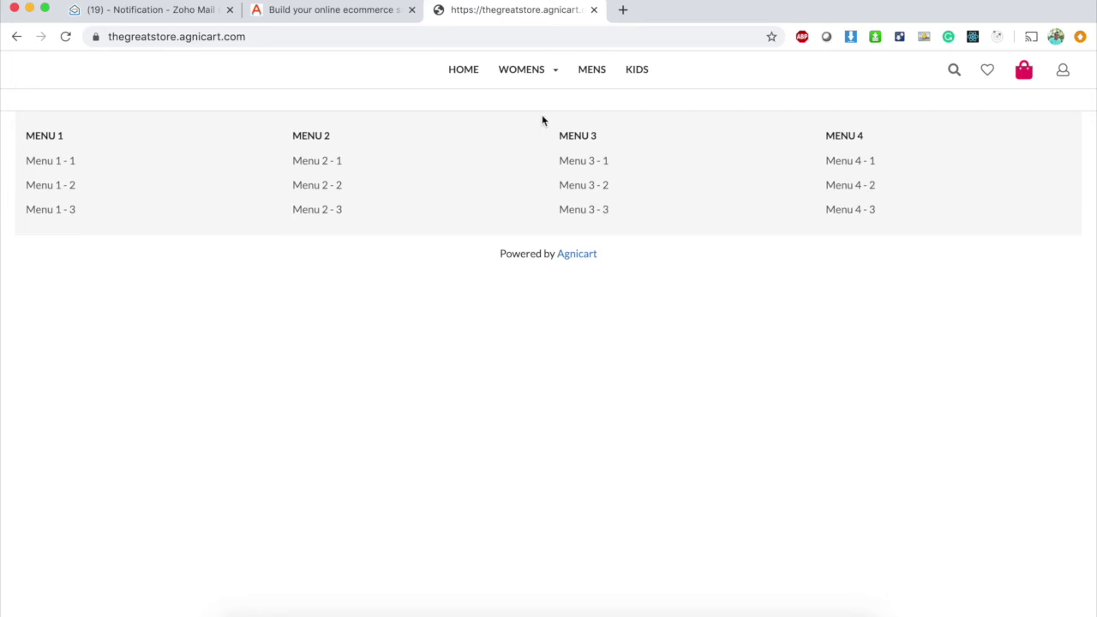
click(357, 17)
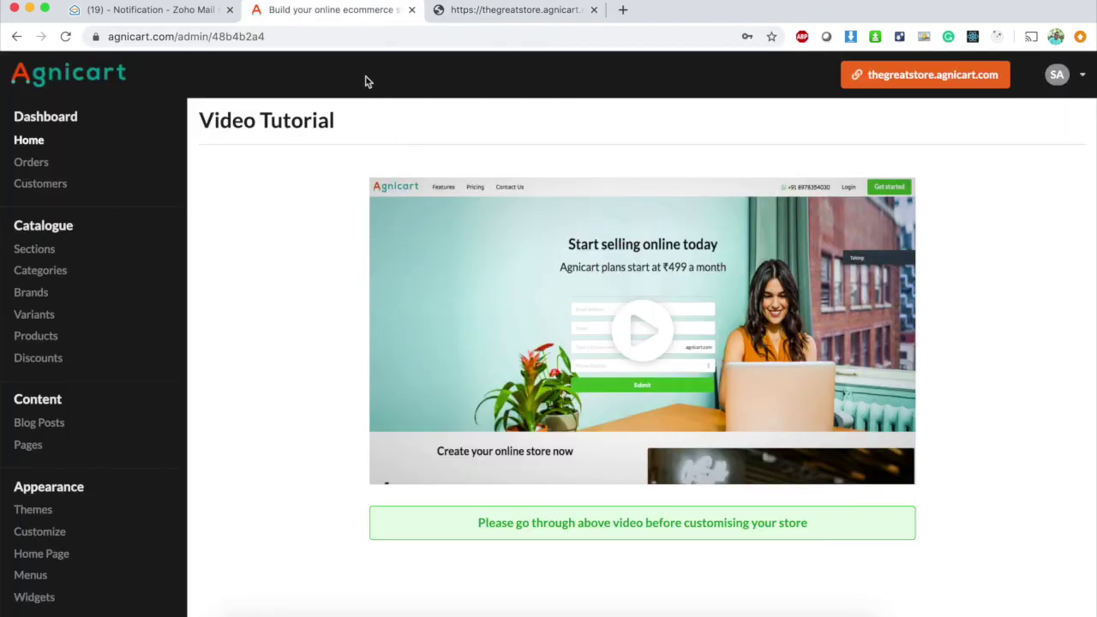
click(622, 10)
text(www.ag)
key(Return)
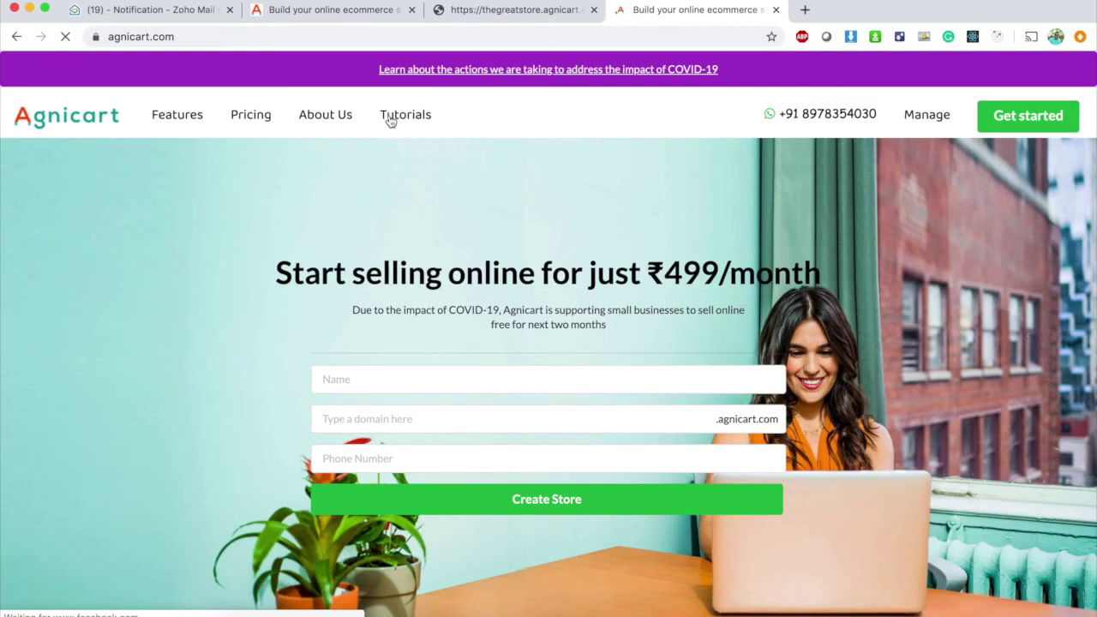
Browse Agnicart's Tutorials page, recheck the live storefront, and return to the admin dashboard.
click(387, 117)
scroll(322, 374, down, 2)
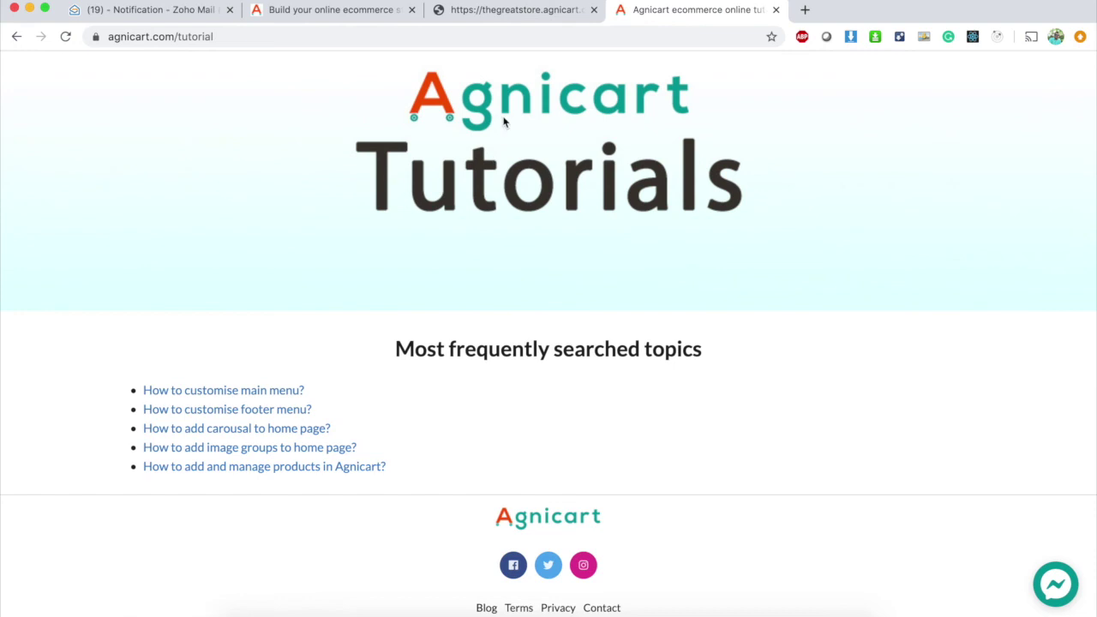
click(521, 12)
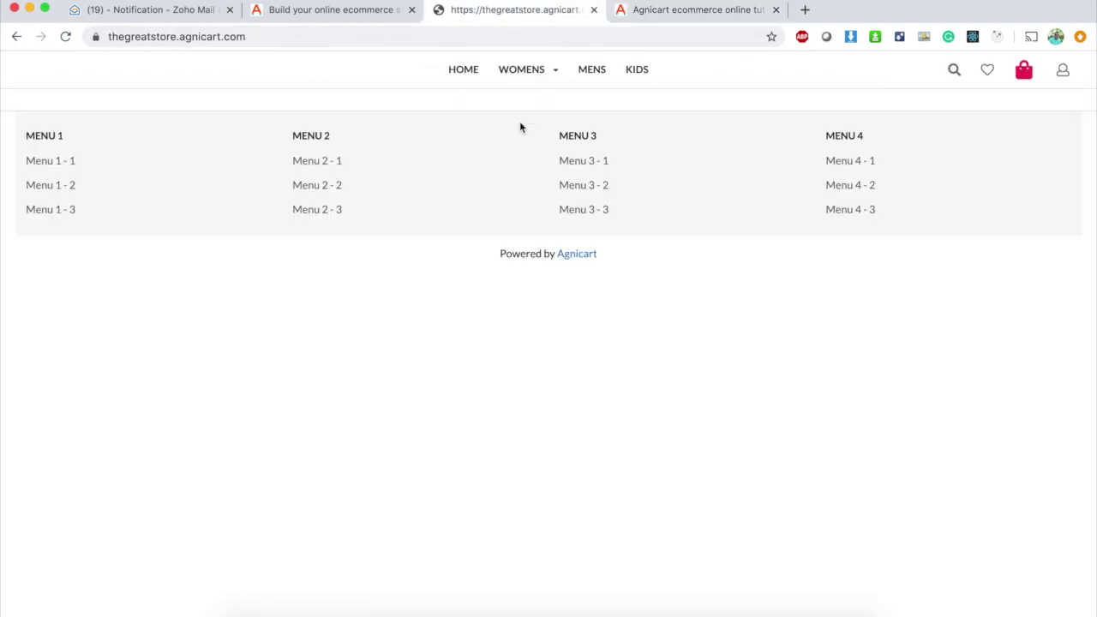
click(677, 12)
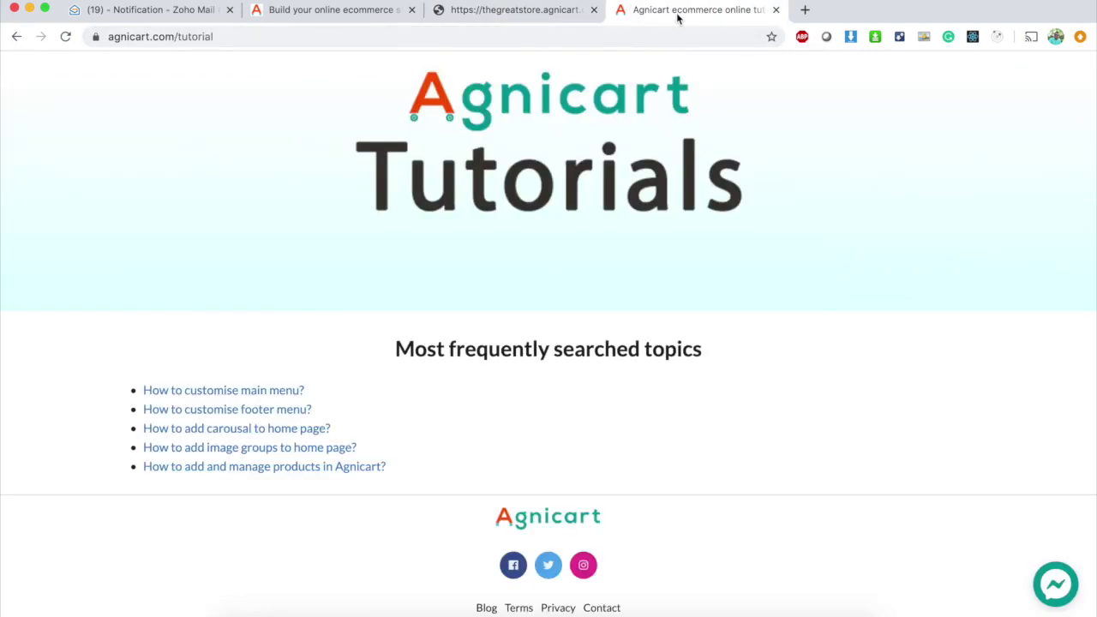
click(521, 15)
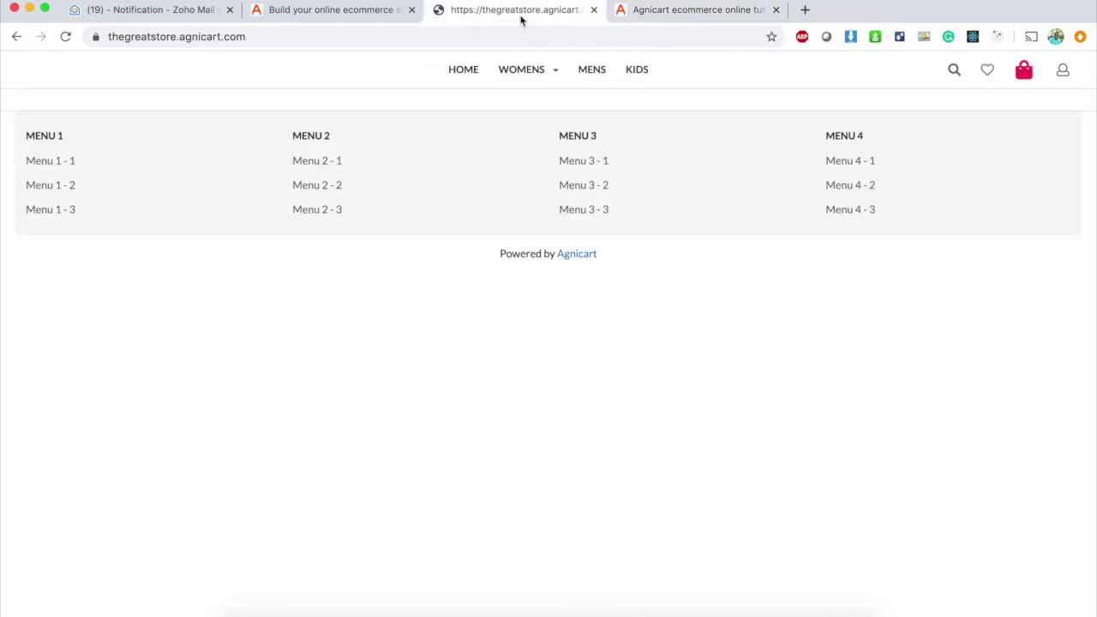
click(350, 15)
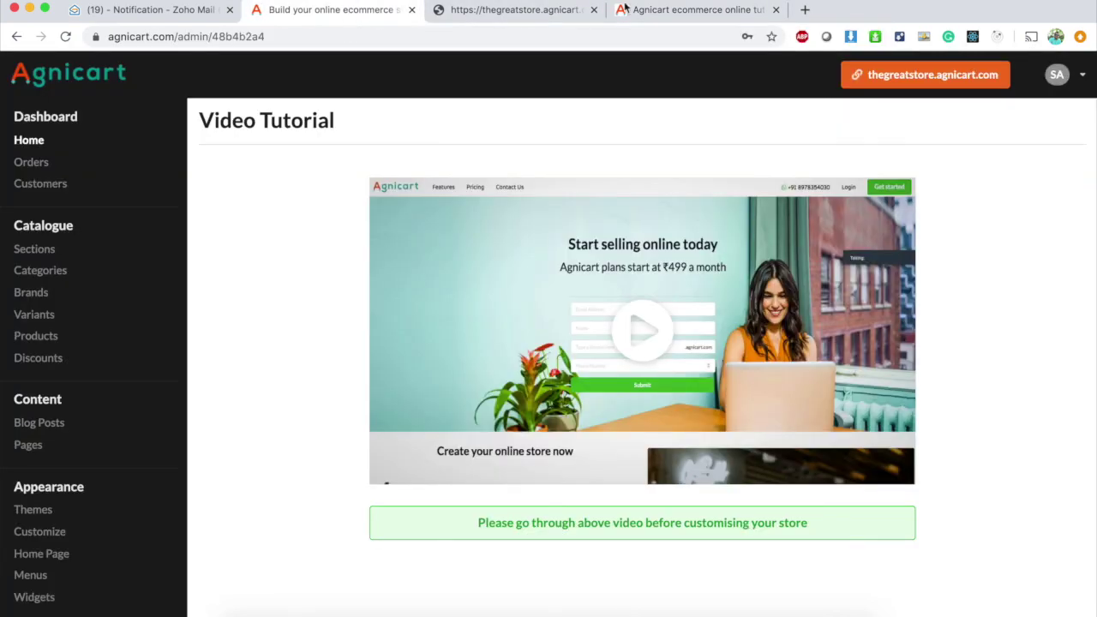